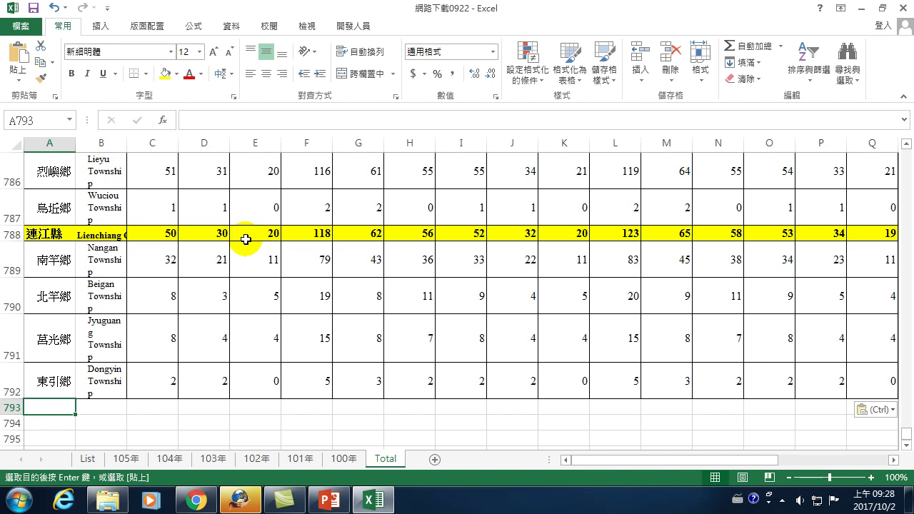
Select cell C789, look at the 100年 sheet, then return to the Total sheet
click(157, 259)
key(ctrl+Page_Up)
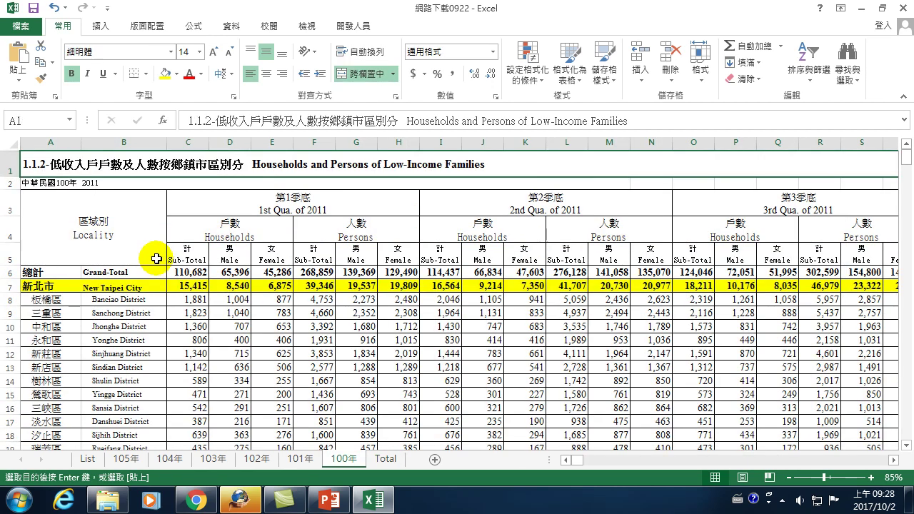
click(383, 458)
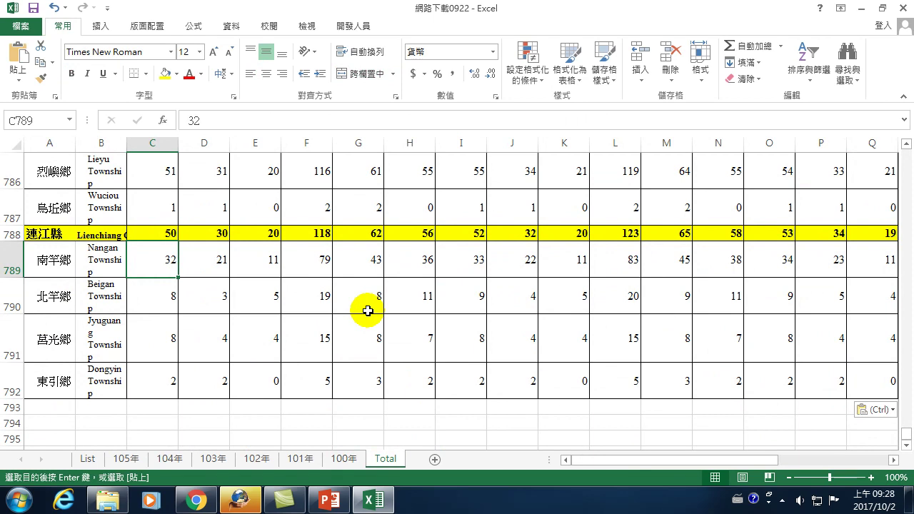
Close Excel with 不要儲存 and reopen 網路下載0922 from File Explorer
click(904, 8)
click(453, 263)
double_click(147, 91)
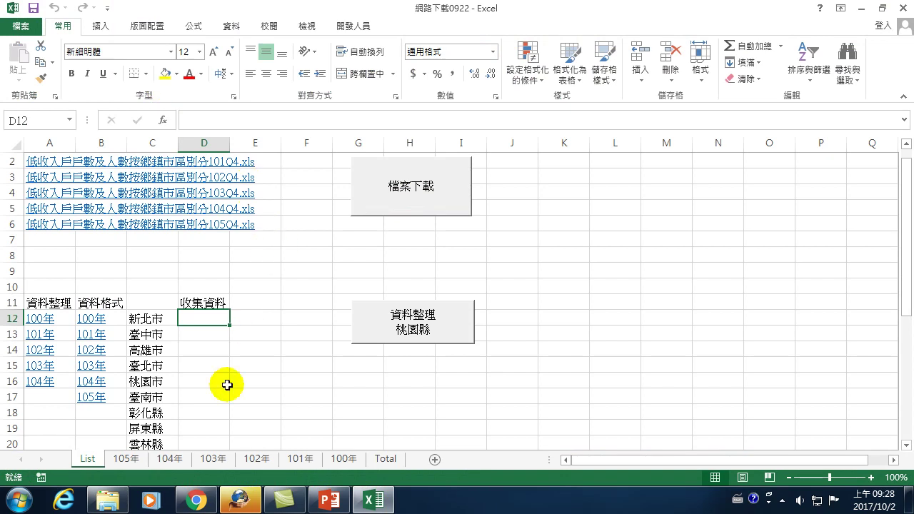
On the Total sheet, select rows 1 through 11, then clear the selection
click(387, 461)
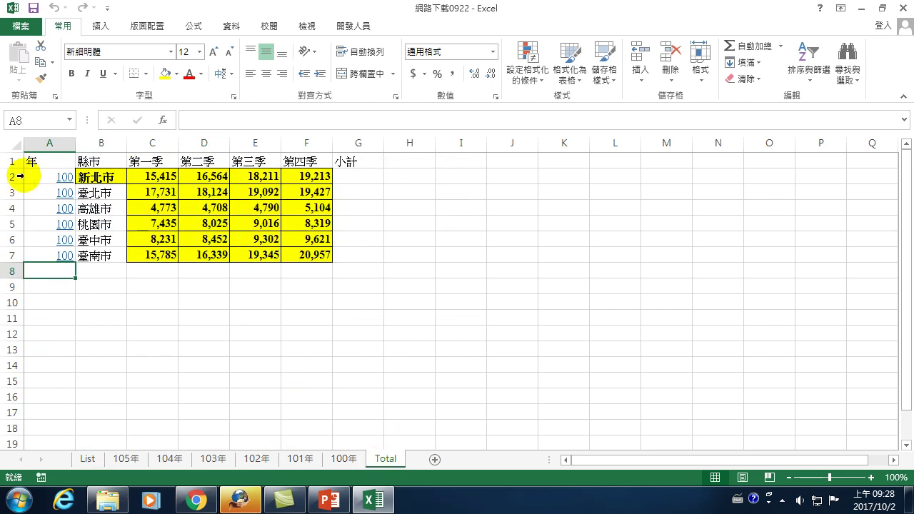
drag(13, 177, 73, 366)
drag(13, 161, 18, 314)
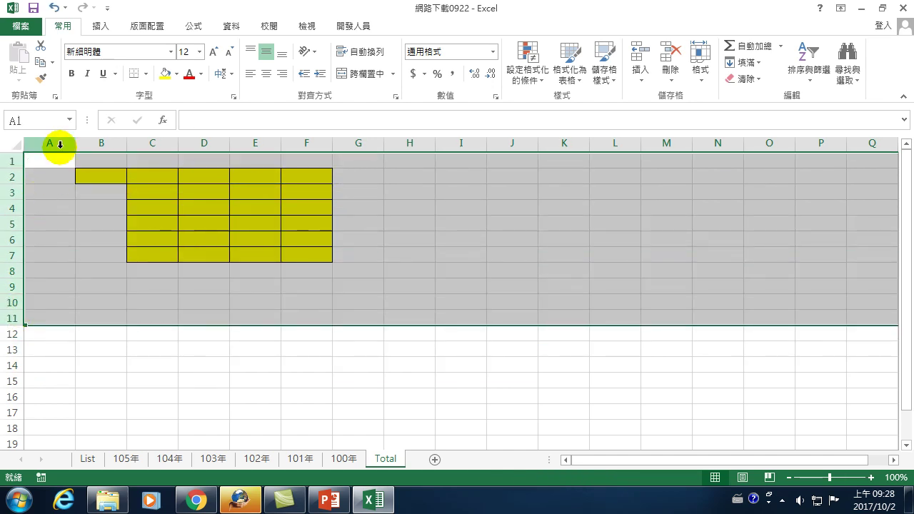
click(44, 159)
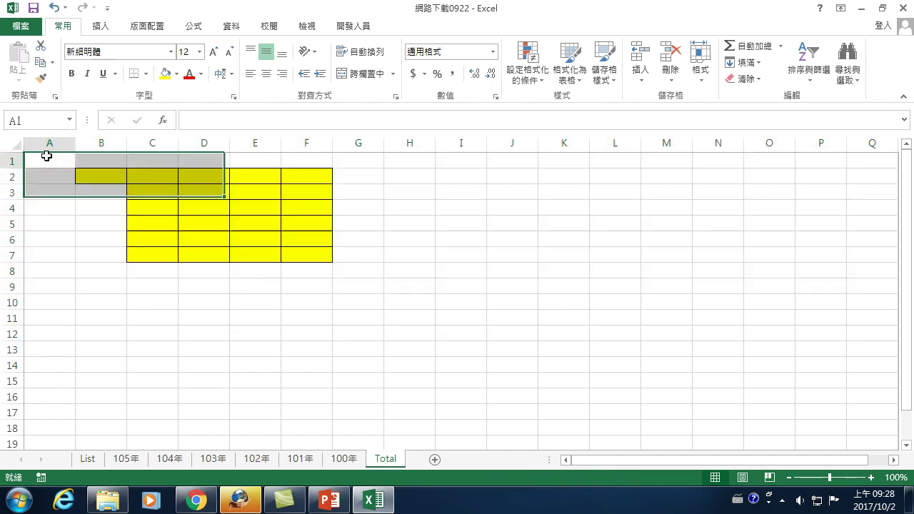
Undo twice to restore the deleted header row and city figures
right_click(392, 463)
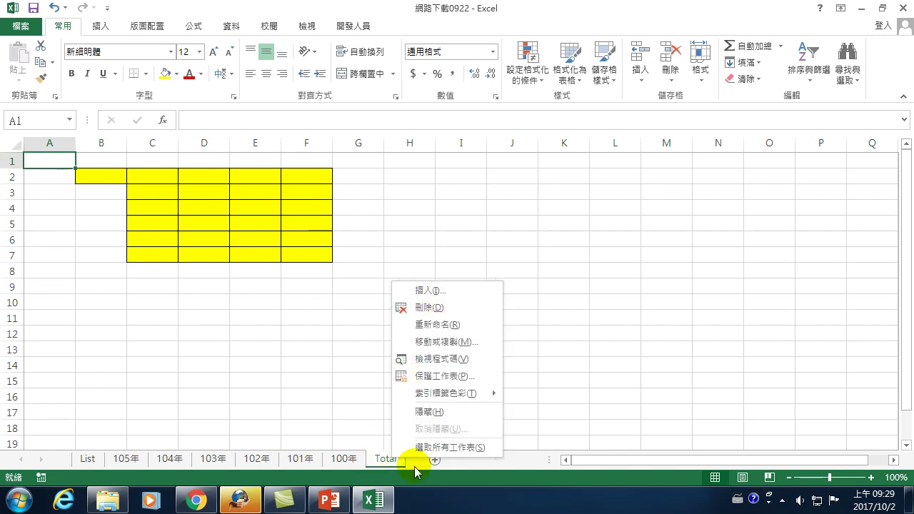
click(382, 461)
key(ctrl+z)
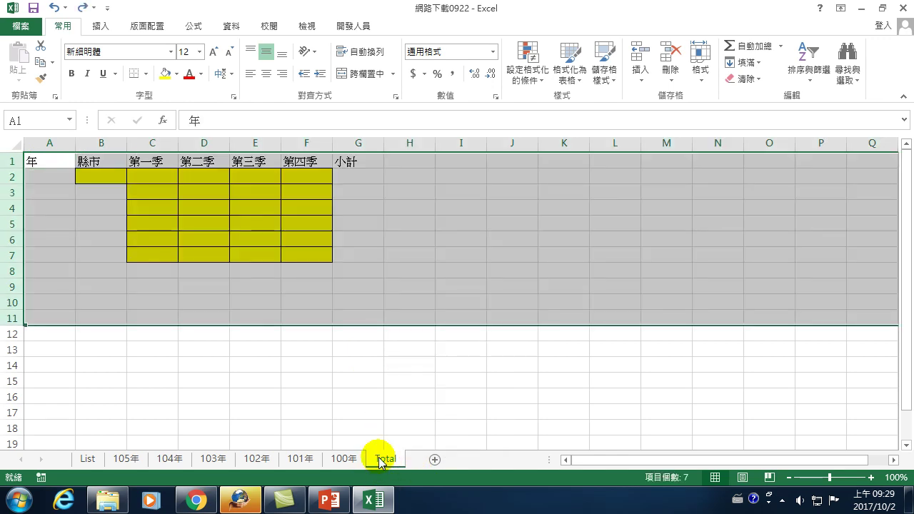
key(ctrl+z)
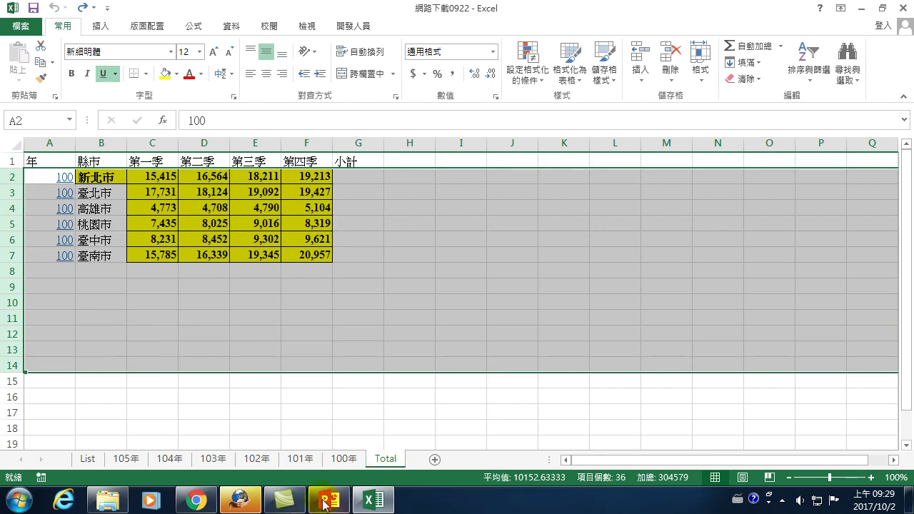
Add a blank sheet after Total and name it Total2
click(437, 463)
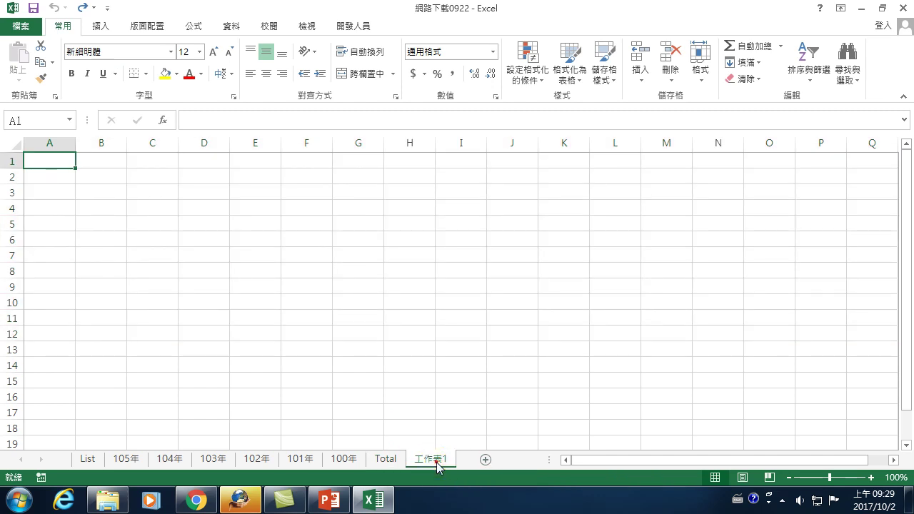
double_click(433, 460)
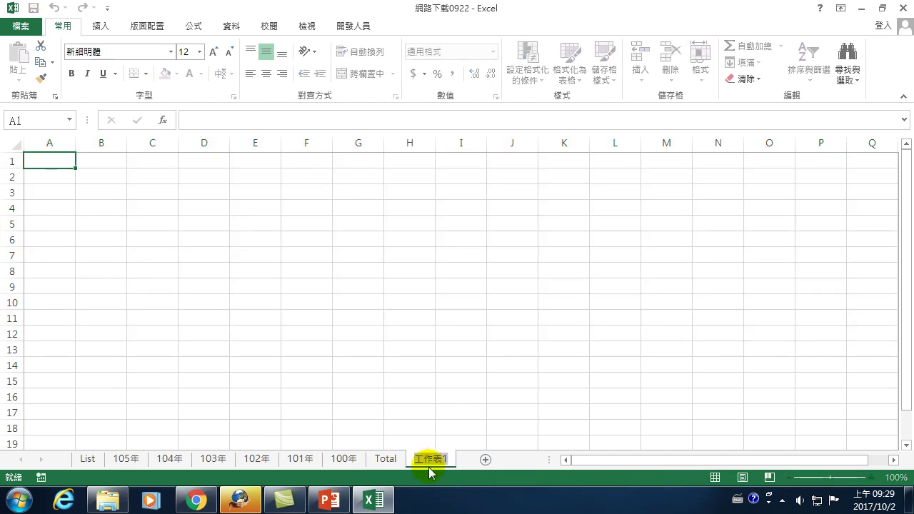
text(Total2)
key(Return)
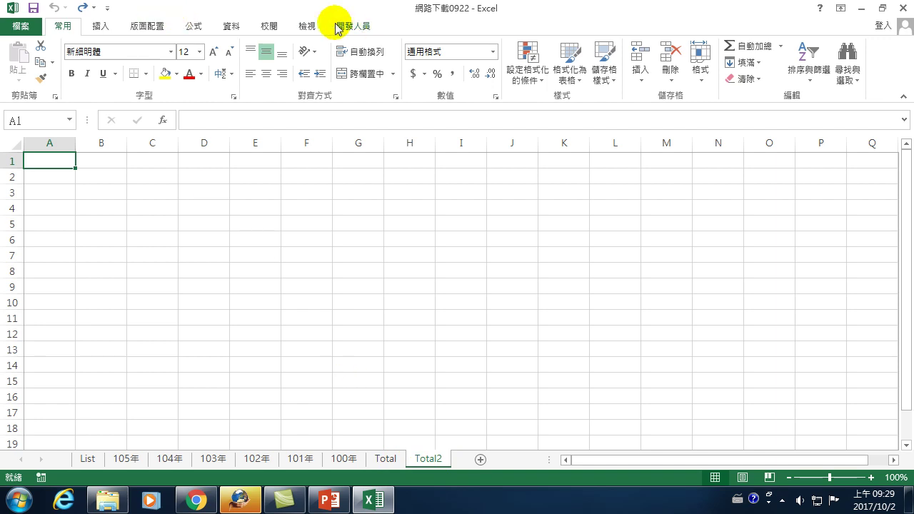
click(20, 27)
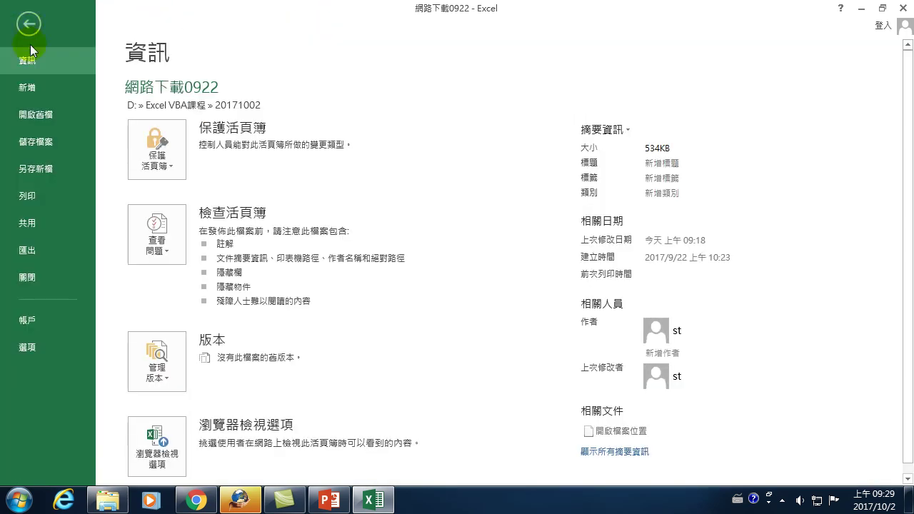
click(32, 349)
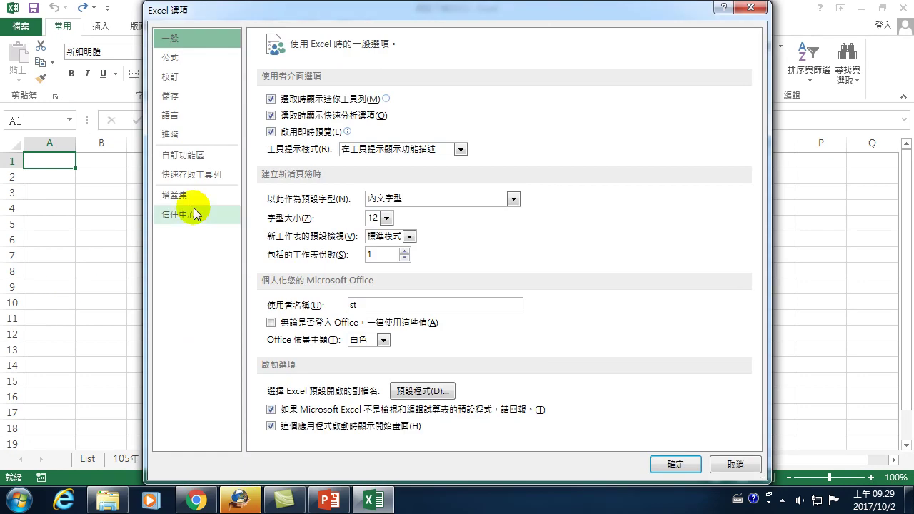
click(178, 155)
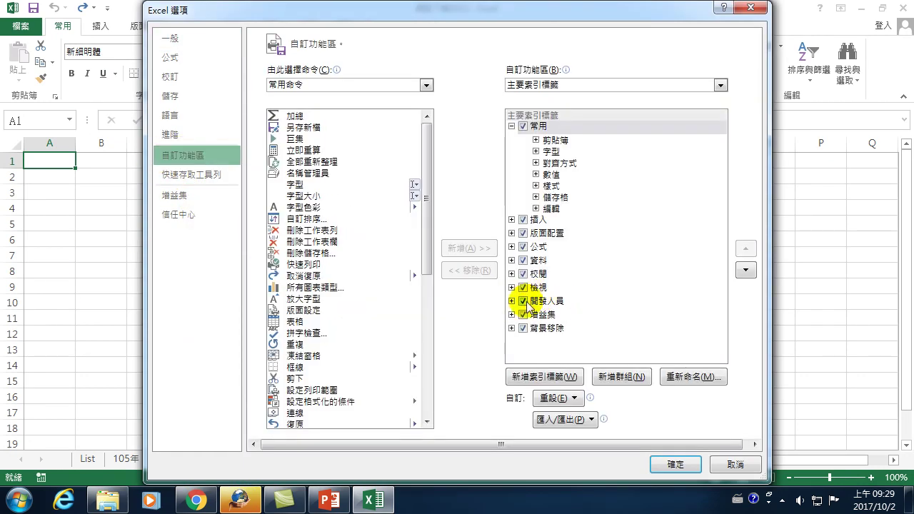
click(674, 466)
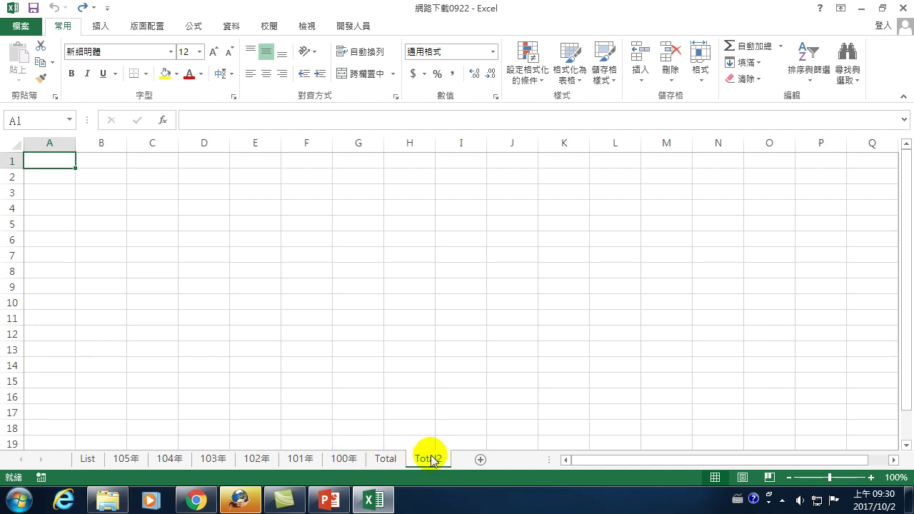
Copy the 100年 sheet's Locality and first-to-fourth-quarter header block, A3:T5
mouse_move(373, 500)
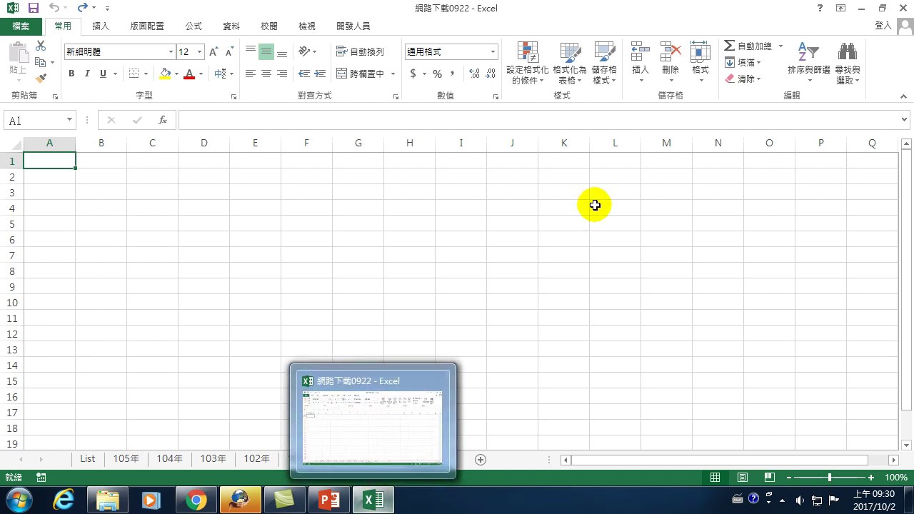
click(343, 461)
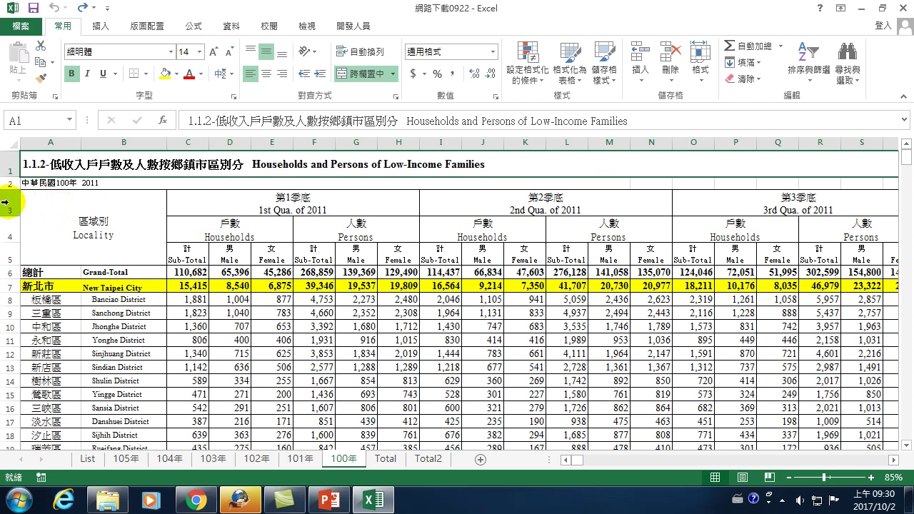
click(31, 201)
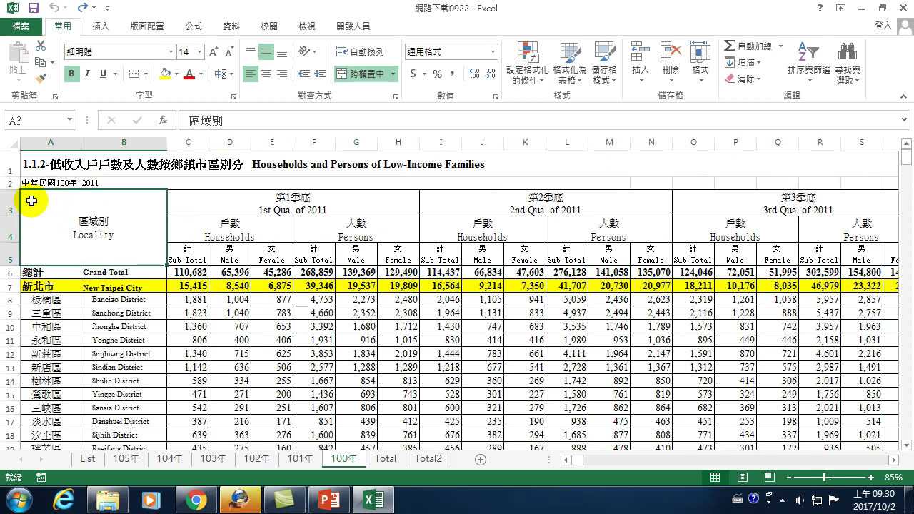
drag(32, 201, 311, 207)
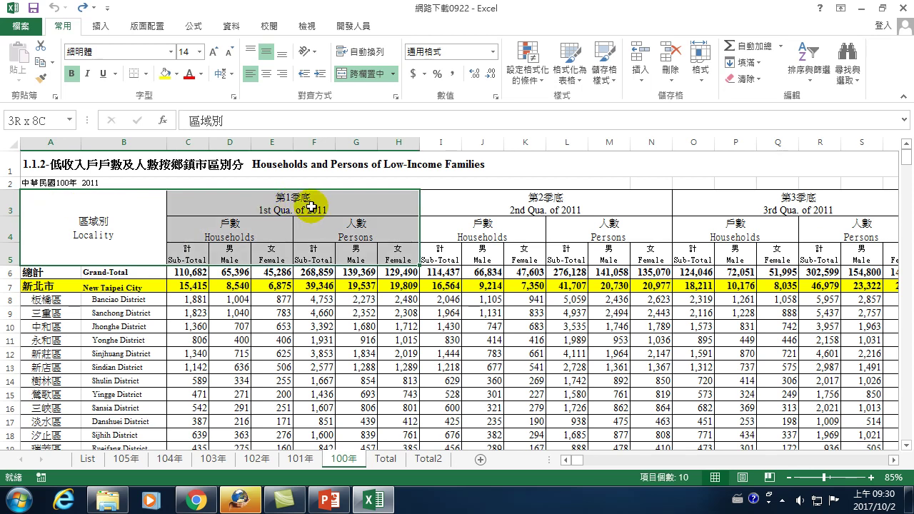
mouse_move(312, 207)
mouse_down()
mouse_move(893, 227)
mouse_move(504, 227)
mouse_up()
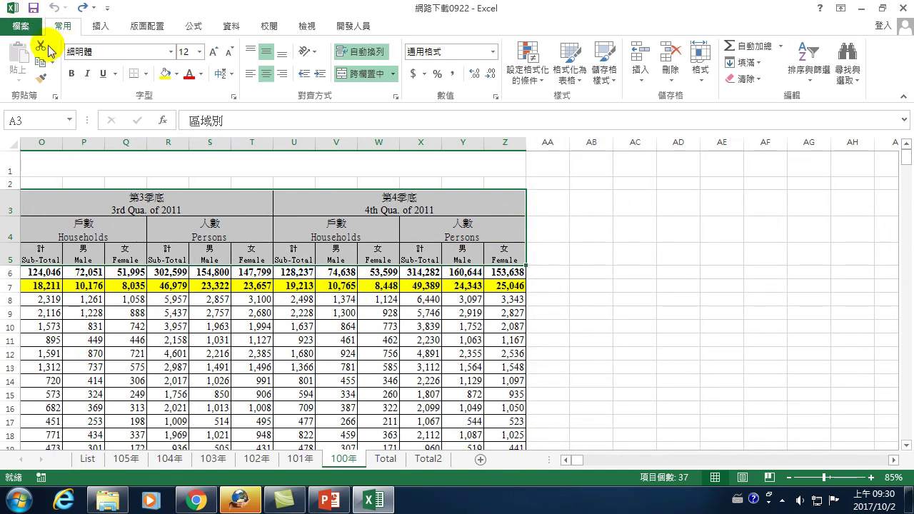
click(41, 63)
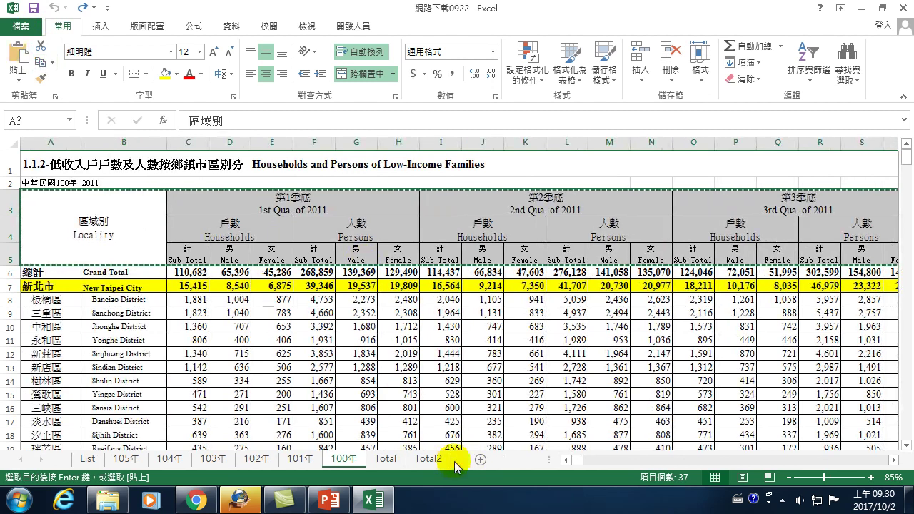
Paste the copied headers into cell A1 of the Total2 sheet
click(429, 459)
right_click(45, 161)
right_click(54, 161)
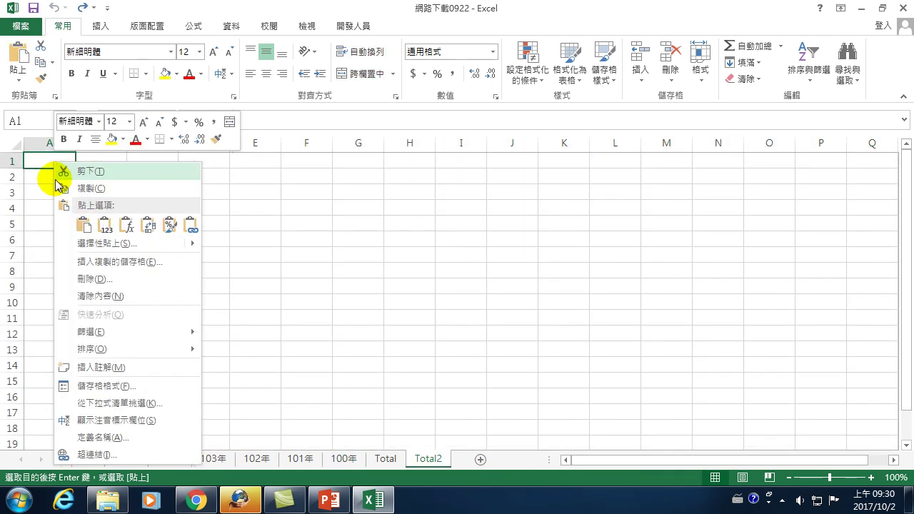
click(85, 228)
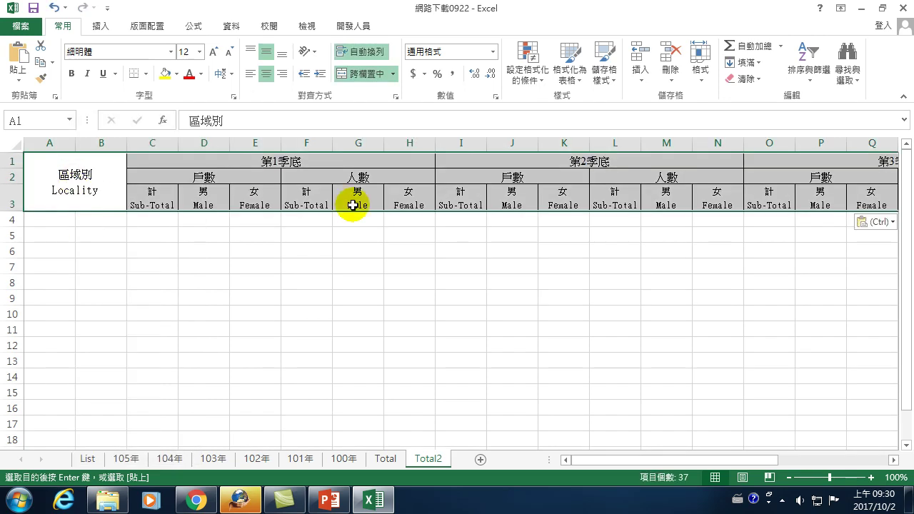
click(57, 218)
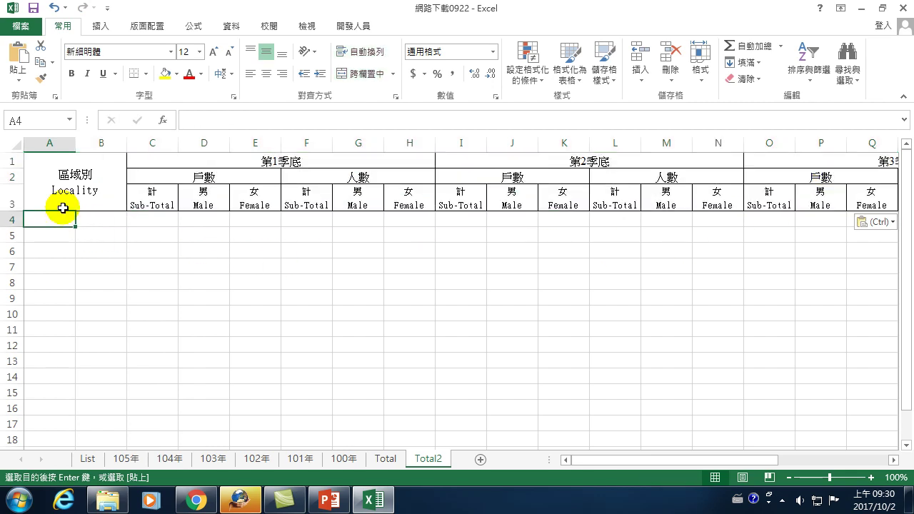
Insert a blank column A on Total2 and merge-and-centre A1:A3
right_click(53, 144)
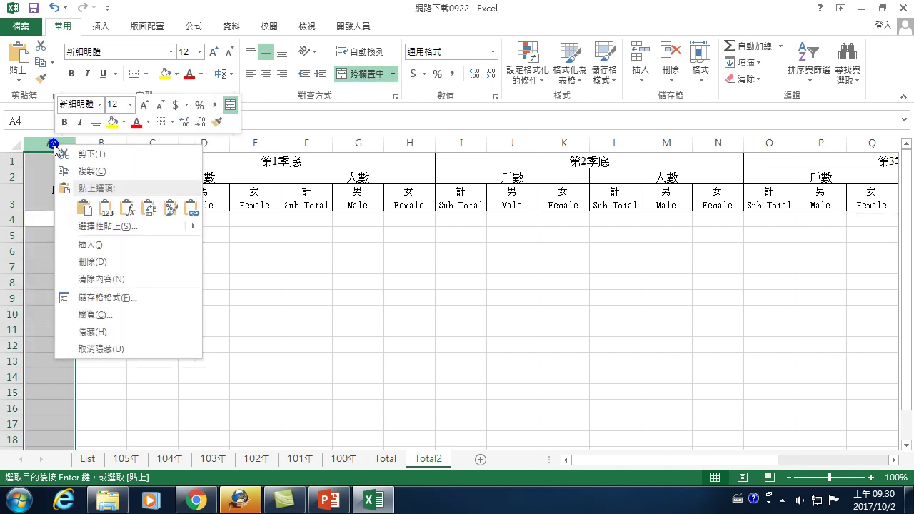
click(85, 244)
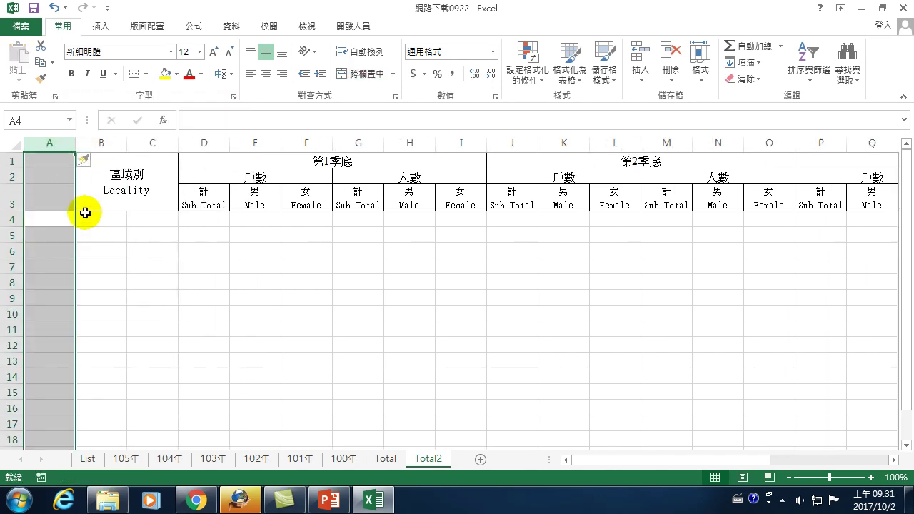
click(50, 174)
drag(49, 157, 45, 204)
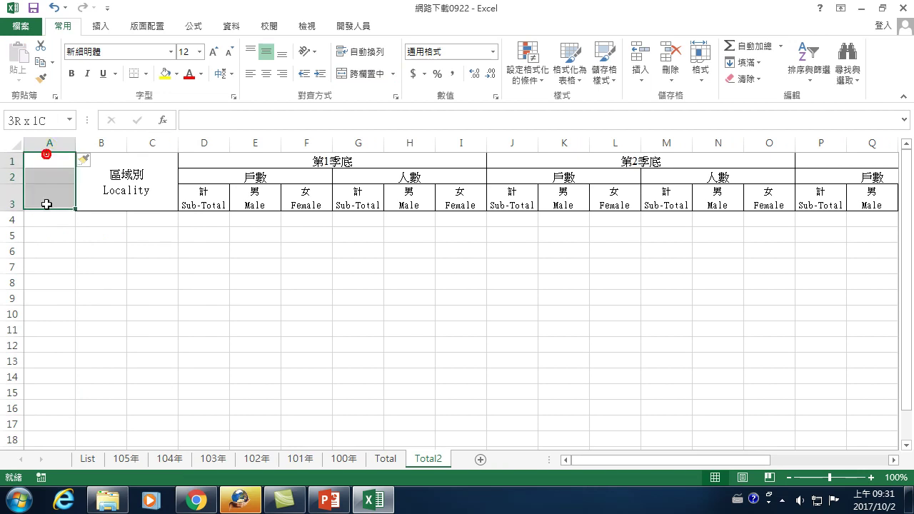
click(361, 74)
Enter 年 in the merged A1:A3 cell, then go to the List sheet
click(43, 180)
text(oq)
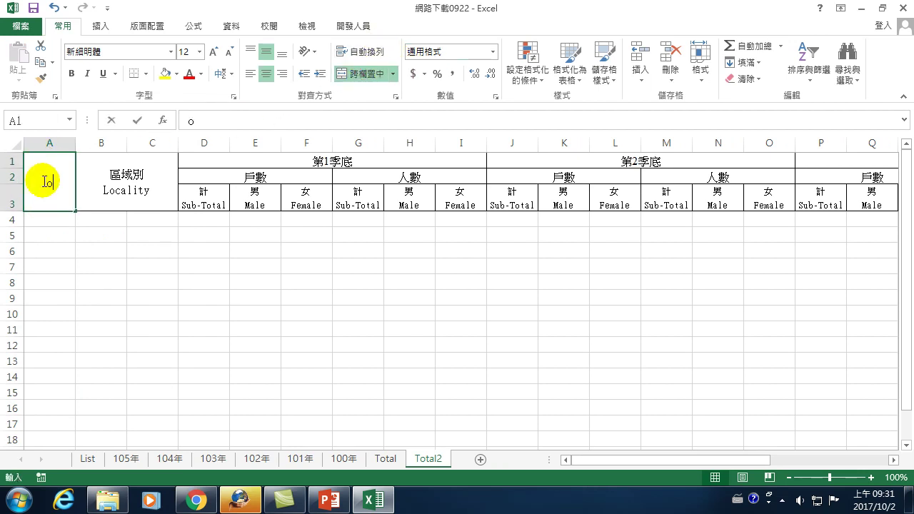
key(space)
key(1)
key(Return)
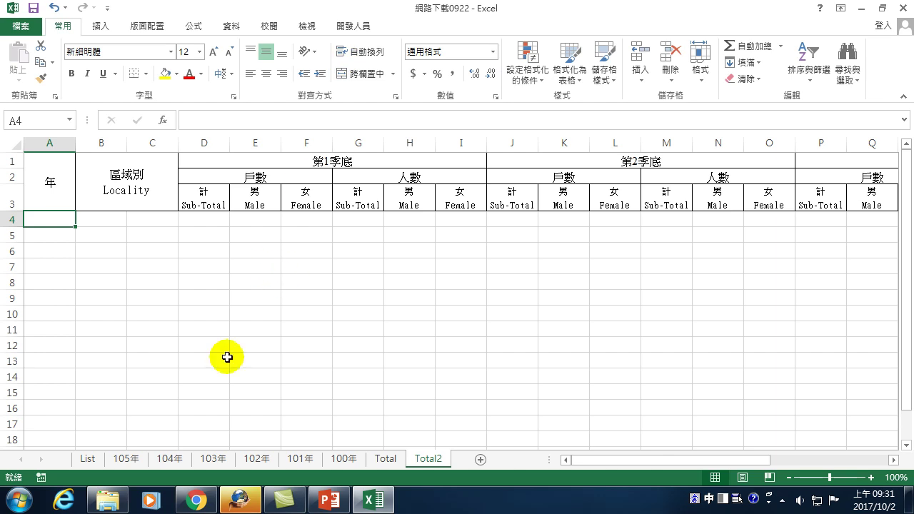
click(86, 458)
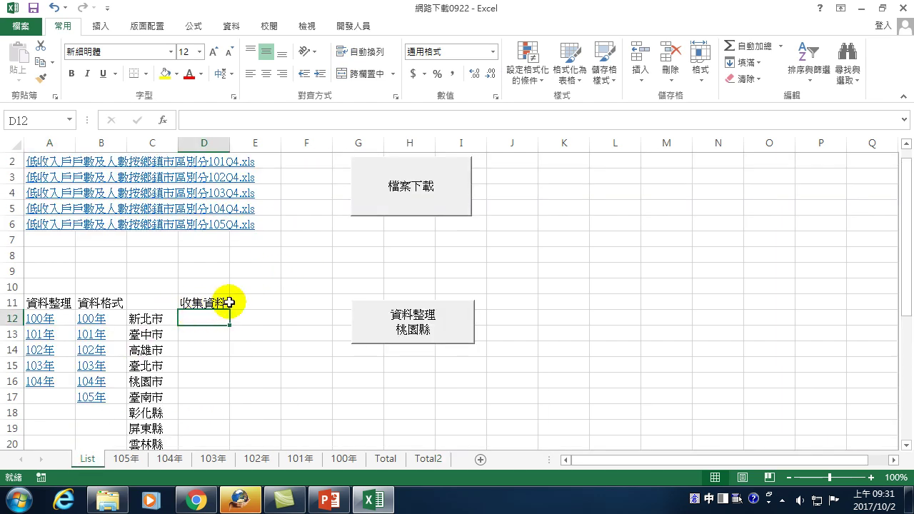